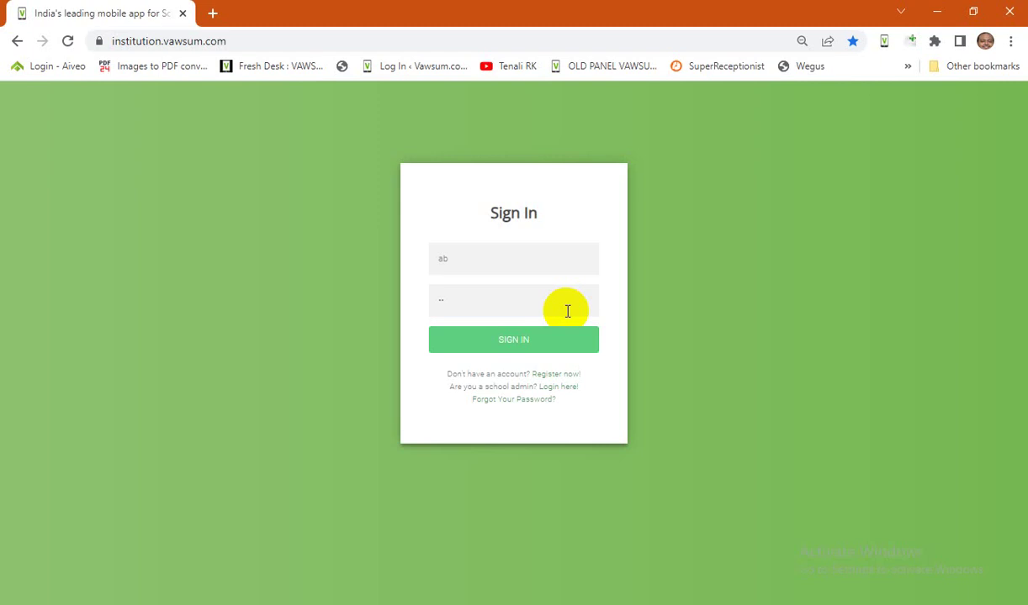
# Sign in to the parent account on institution.vawsum.com with the filled-in credentials and look over the home feed
pyautogui.click(235, 40)
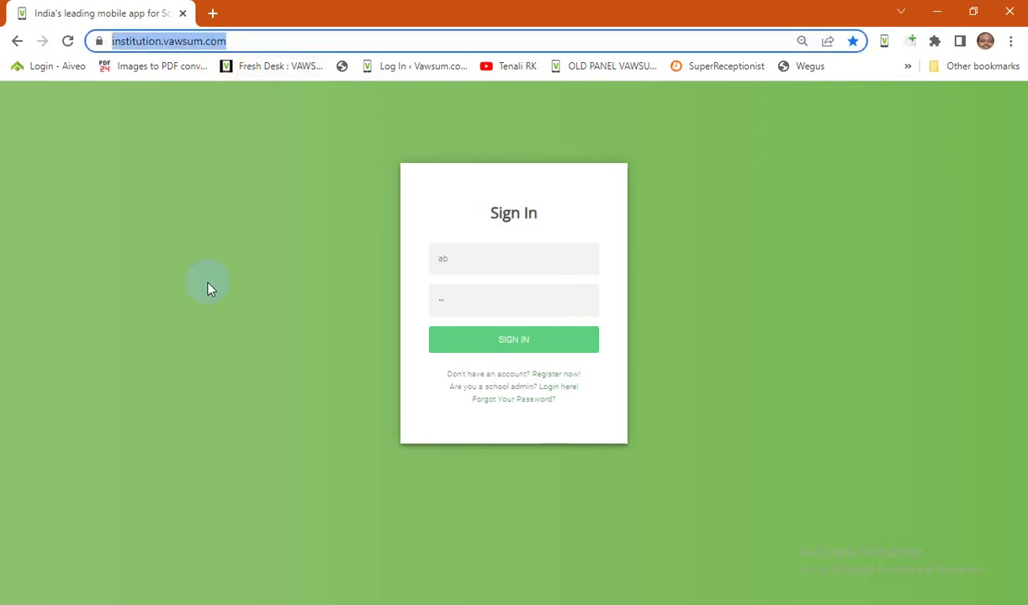
pyautogui.click(526, 340)
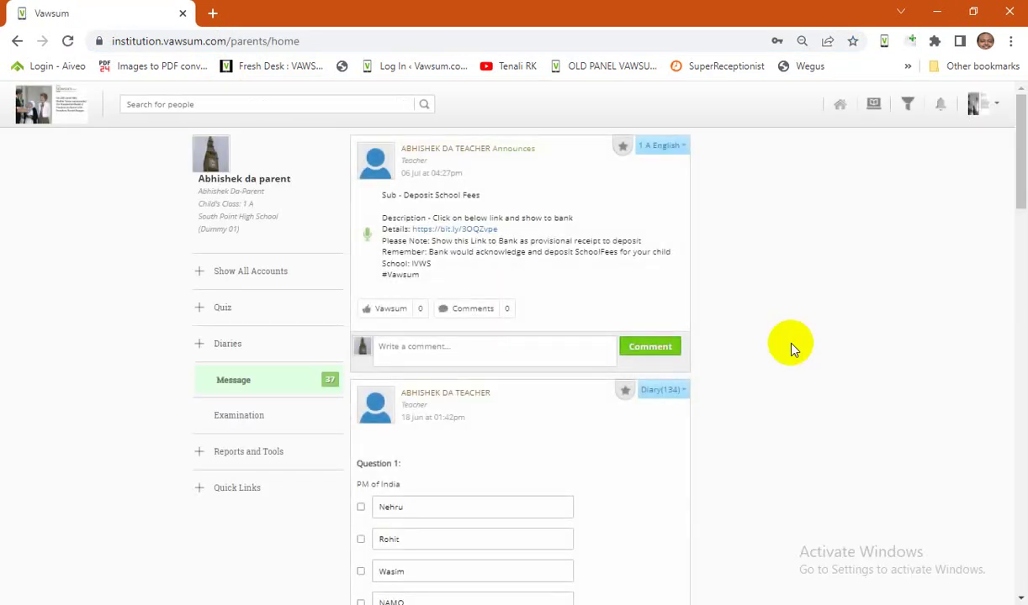
pyautogui.scroll(-5, 792, 348)
pyautogui.scroll(5, 792, 348)
# Look over the Diaries list and open the Pay Fees page from Reports and Tools
pyautogui.click(200, 350)
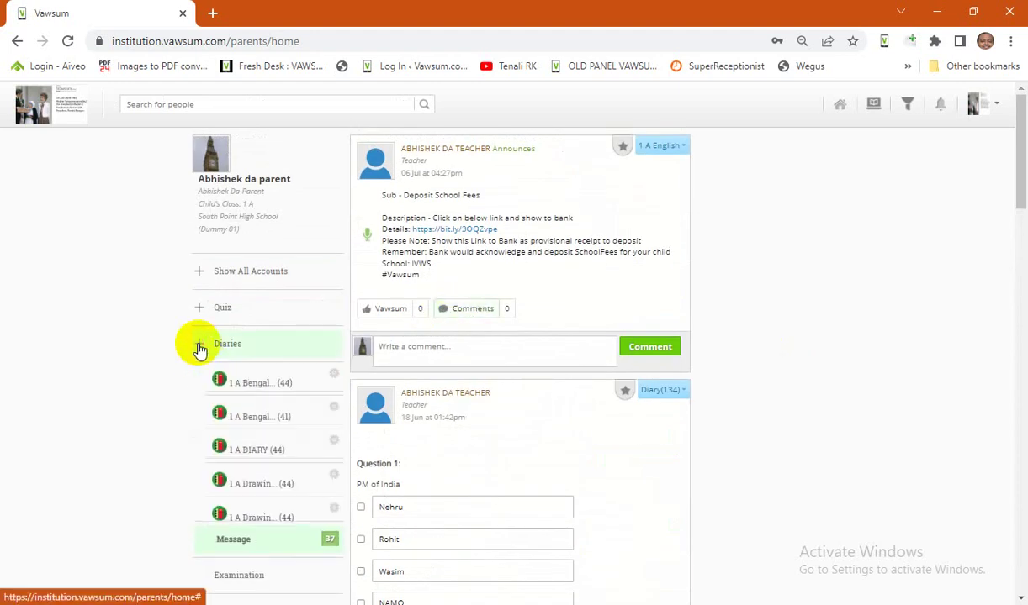
pyautogui.click(200, 350)
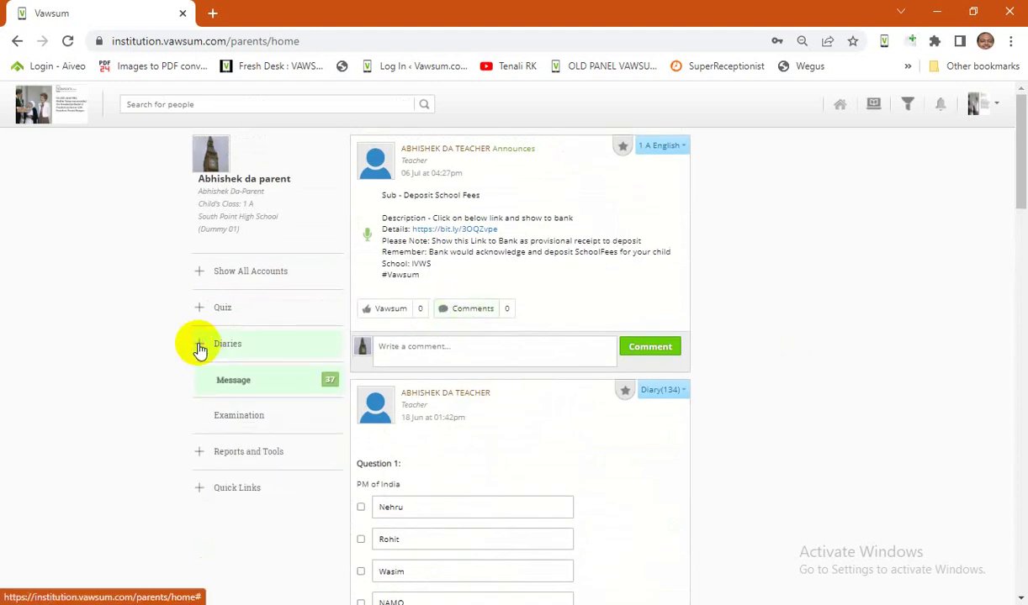
pyautogui.click(200, 458)
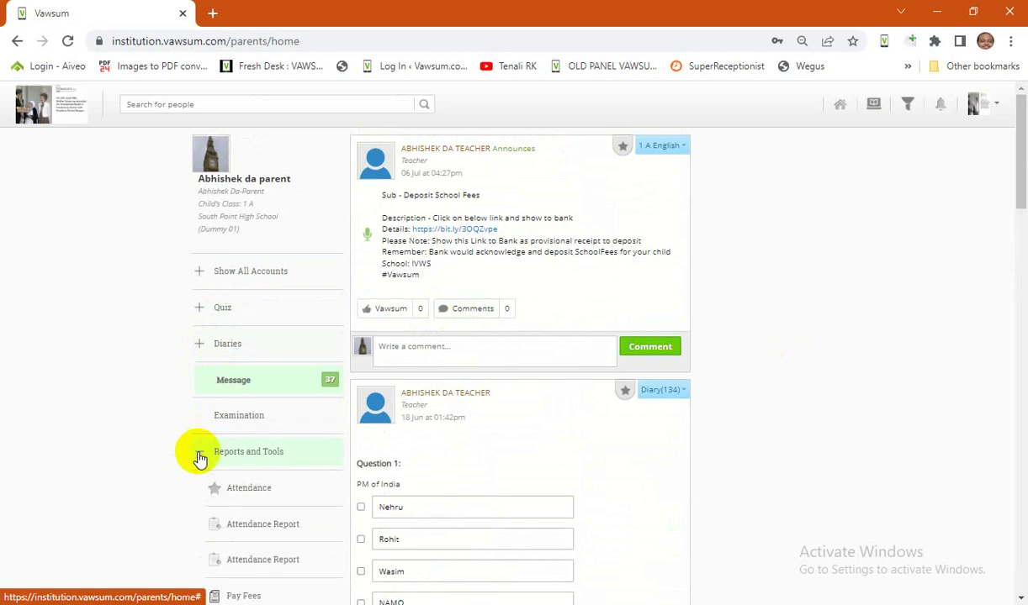
pyautogui.scroll(-3, 200, 458)
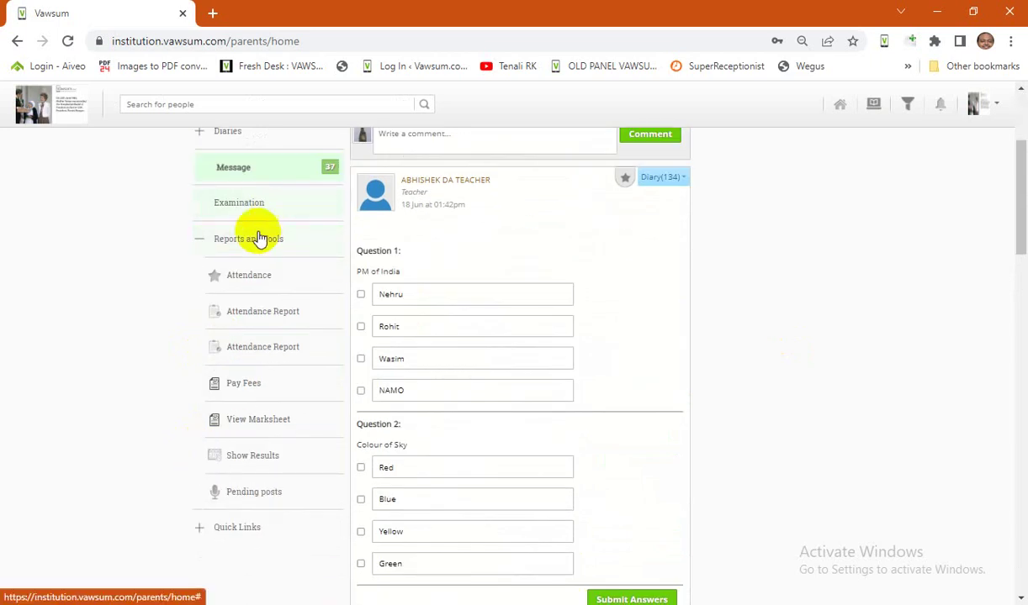
pyautogui.click(250, 389)
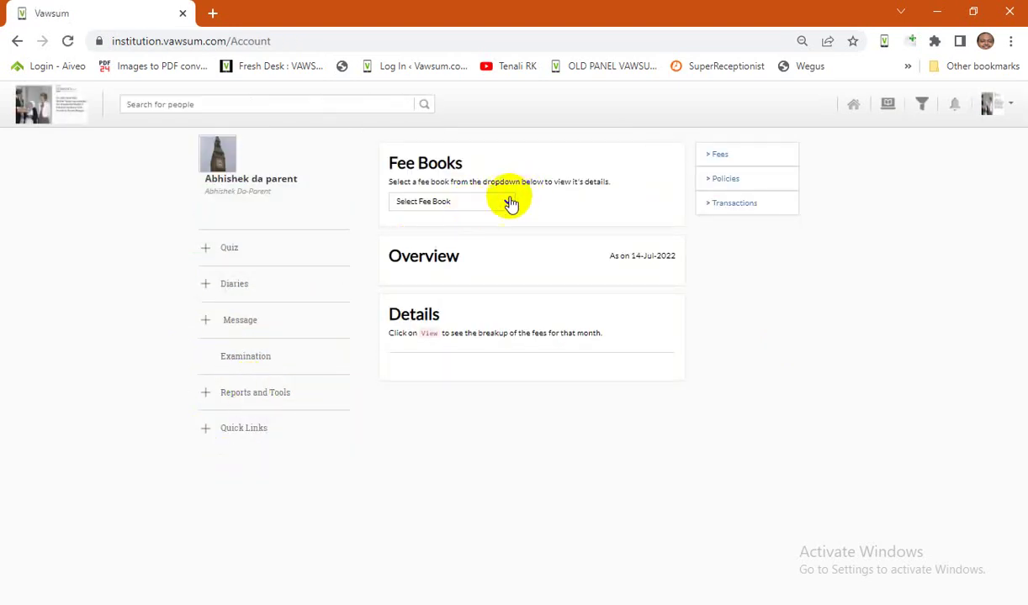
# Select the SCHOOL FEEBOOK 2022-23 fee book and look over its monthly fee details
pyautogui.click(506, 204)
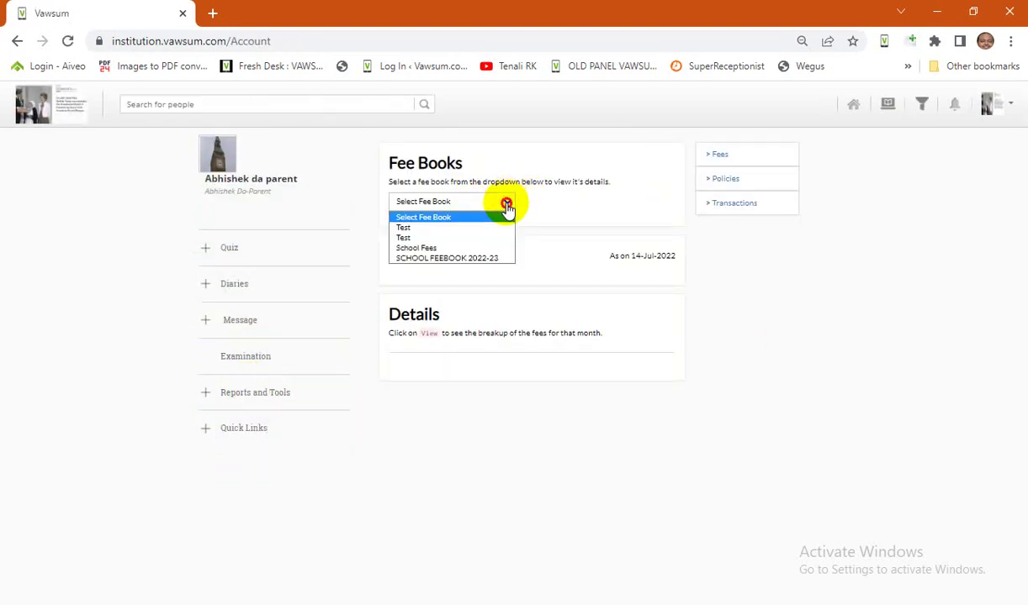
pyautogui.click(492, 259)
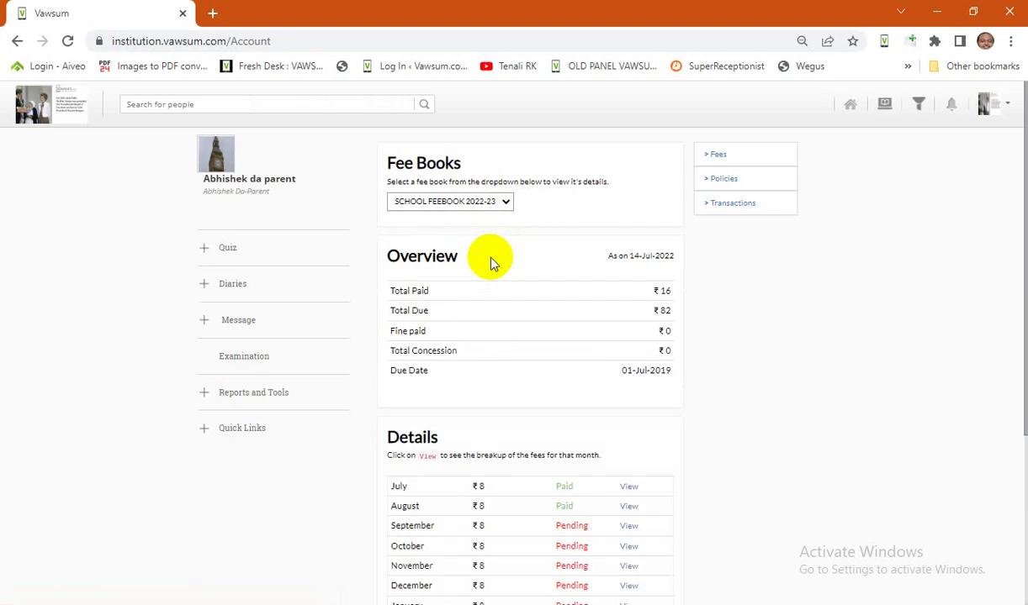
pyautogui.scroll(-5, 492, 263)
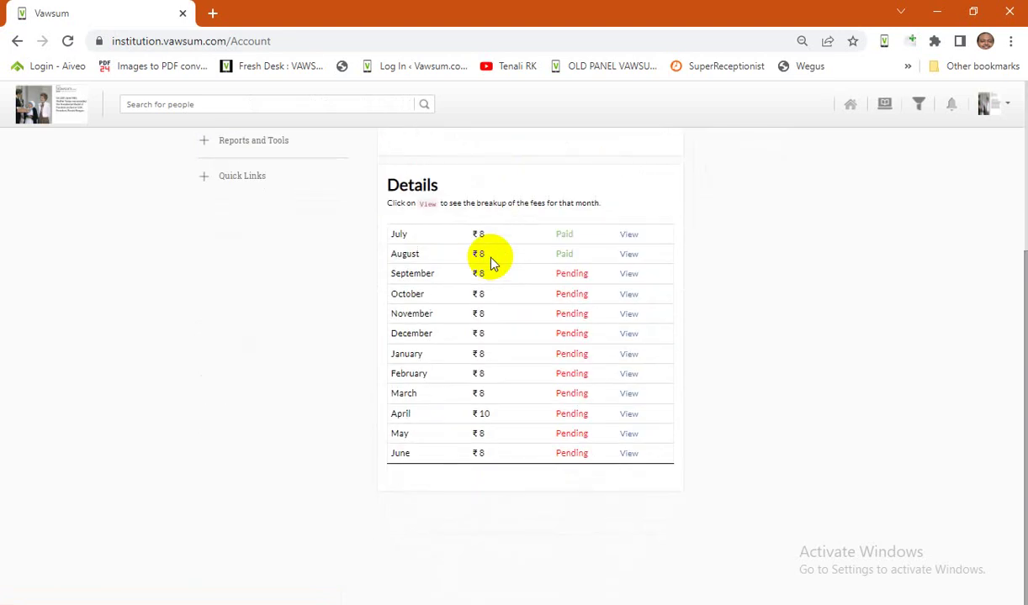
# View September's fee breakup and start its fee payment through PayU
pyautogui.click(629, 275)
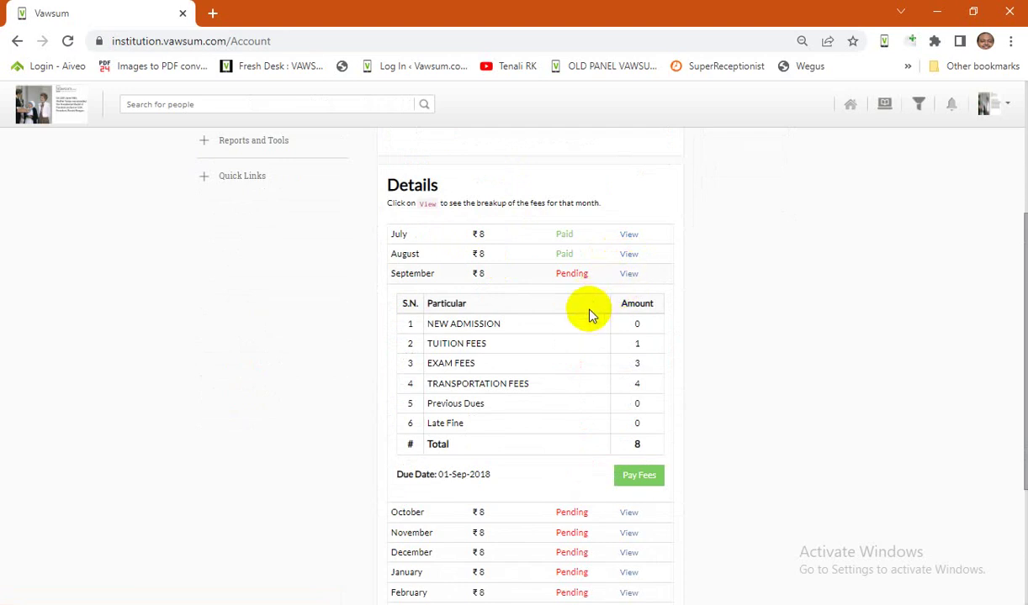
pyautogui.scroll(-2, 588, 313)
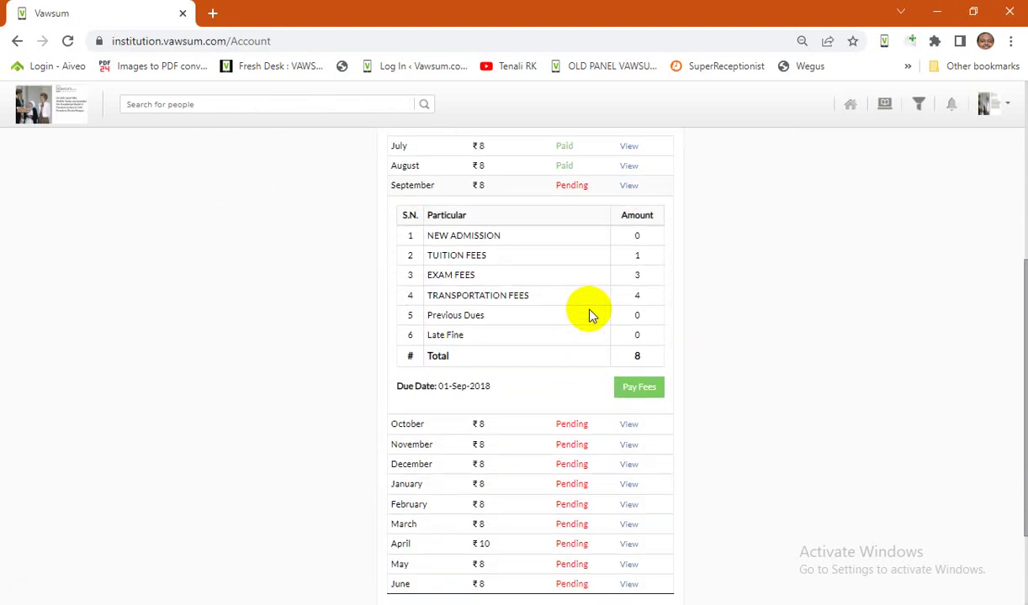
pyautogui.click(645, 395)
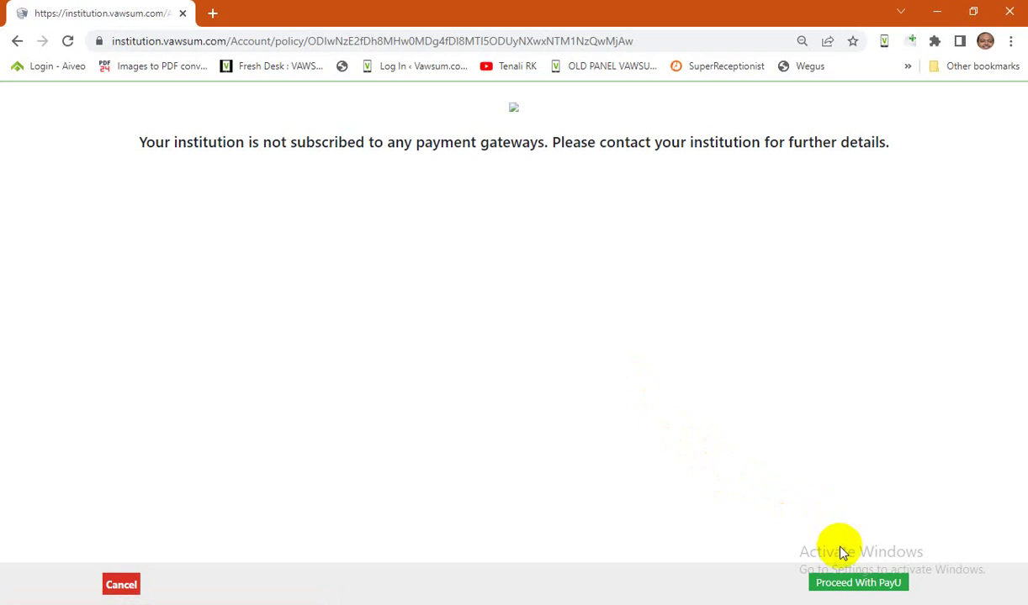
pyautogui.click(840, 591)
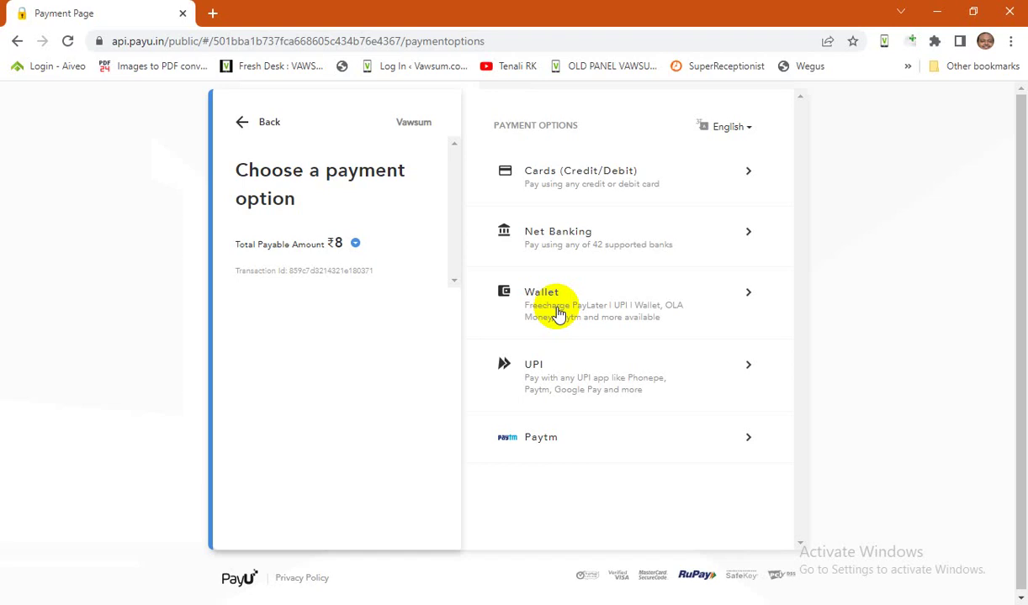
# Examine the payable amount's breakdown for the order and for PhonePe under UPI, and return to the payment options
pyautogui.click(356, 245)
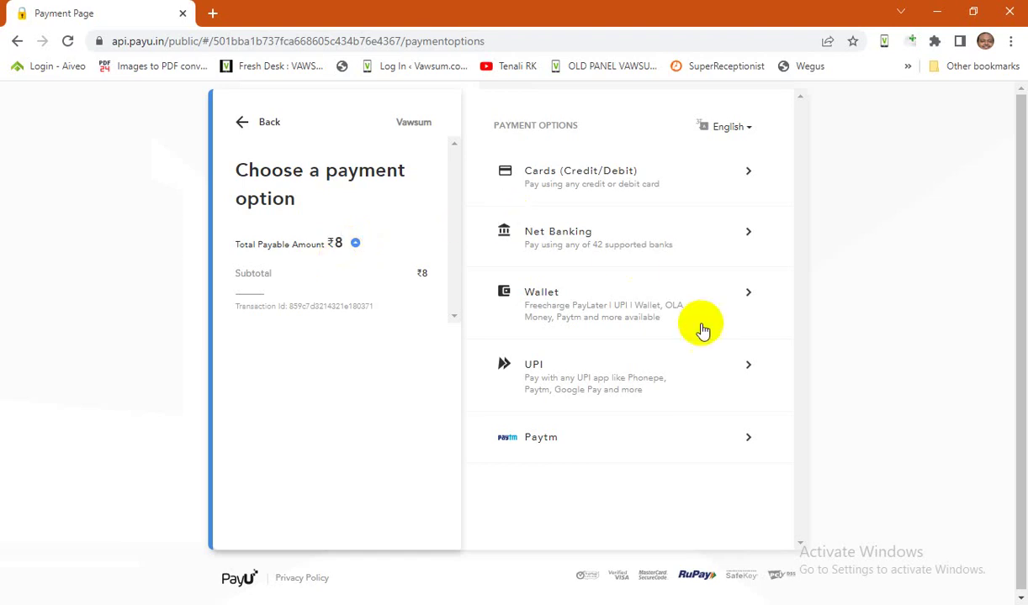
pyautogui.click(740, 376)
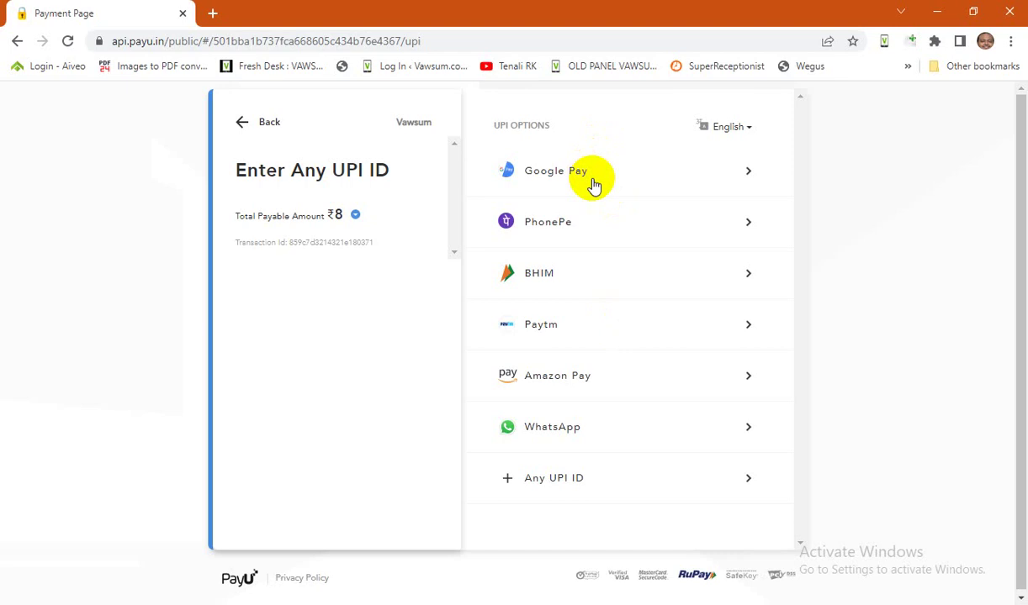
pyautogui.click(591, 236)
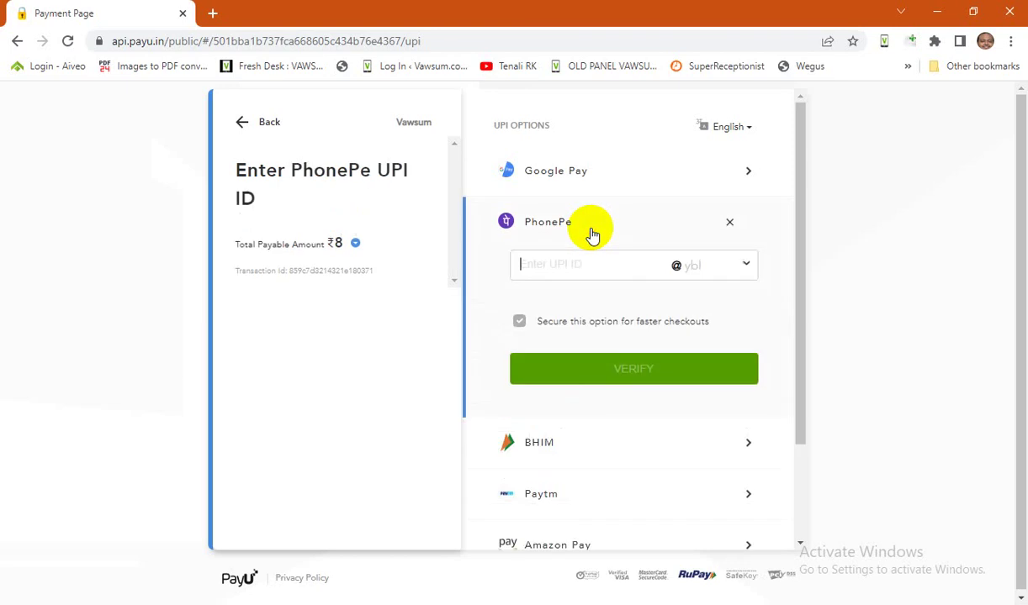
pyautogui.click(356, 244)
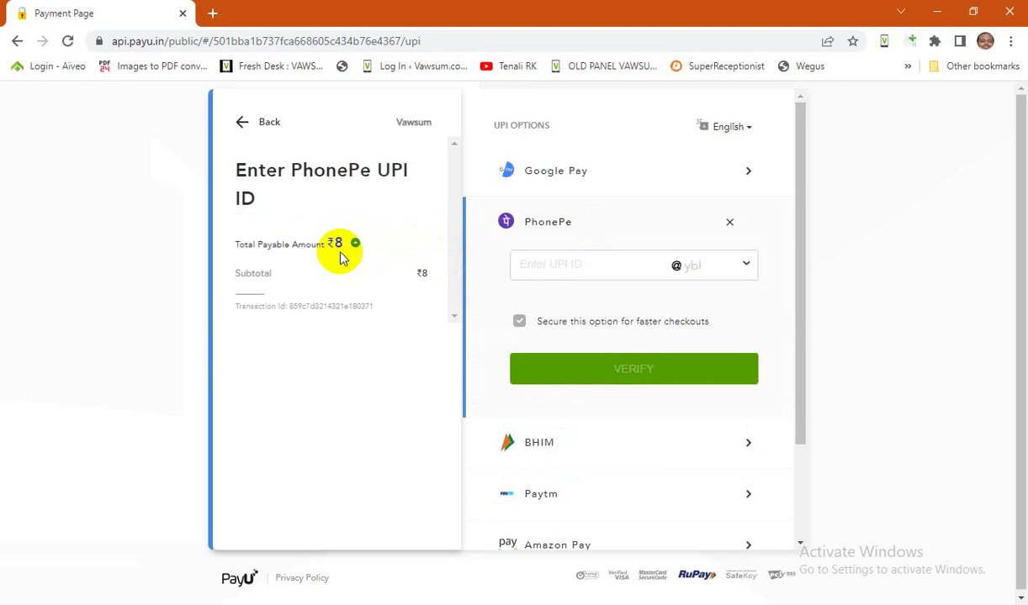
pyautogui.click(261, 130)
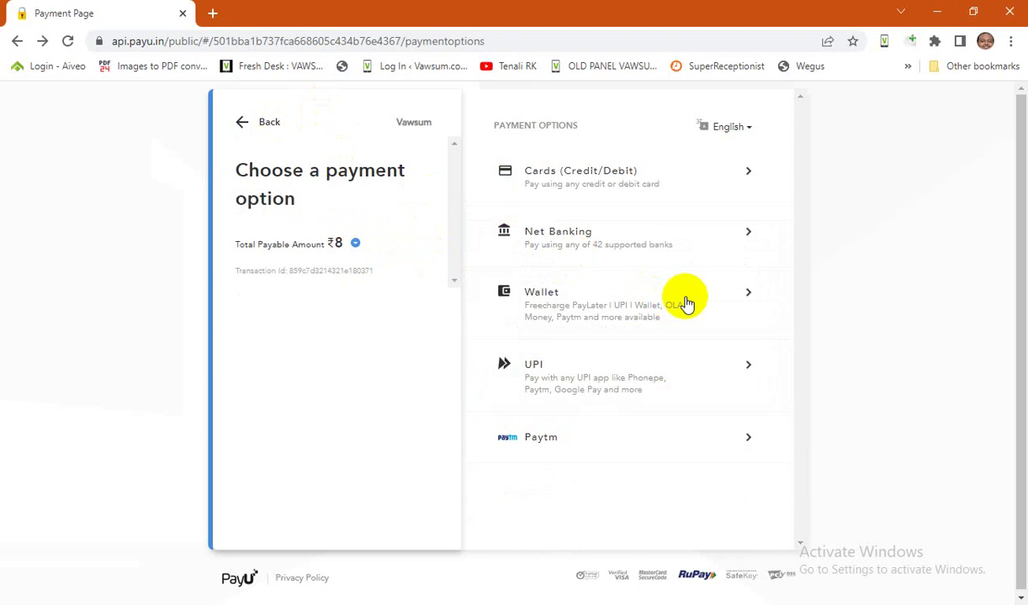
# Check the charges for paying with the PhonePe/BHIM UPI wallet and return to the payment options
pyautogui.click(686, 303)
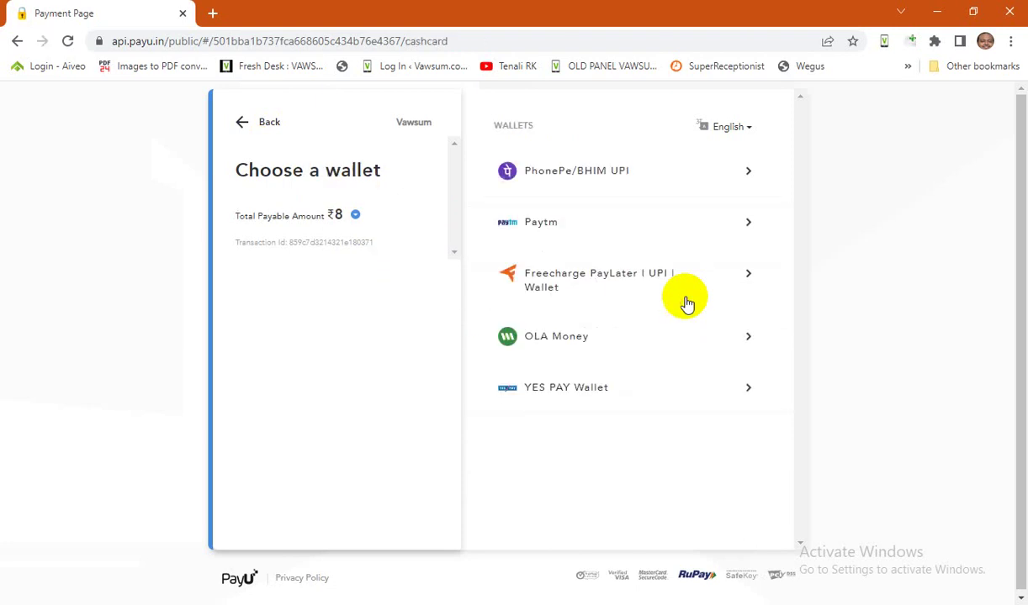
pyautogui.click(598, 181)
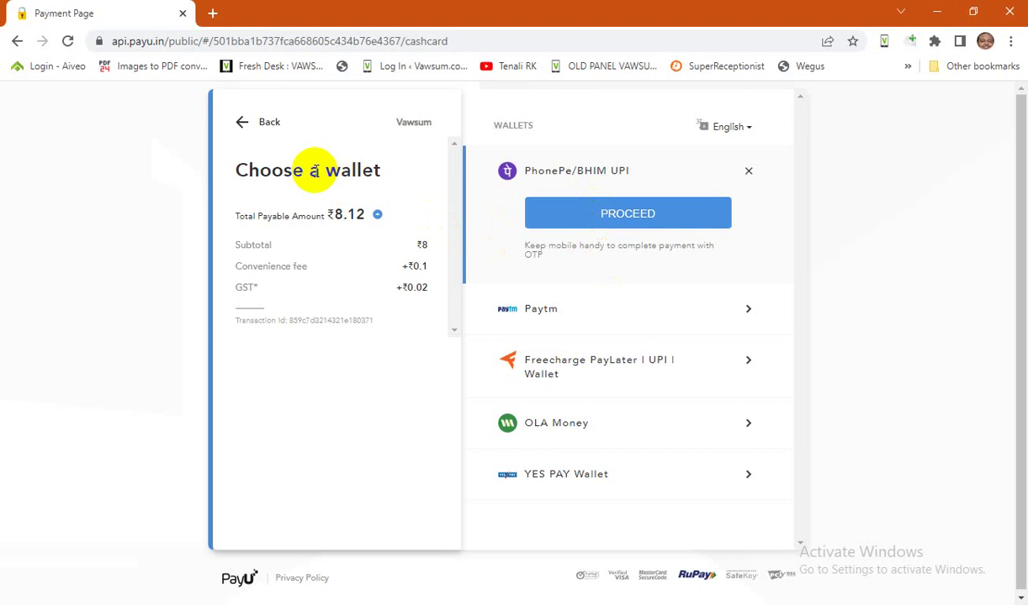
pyautogui.click(269, 126)
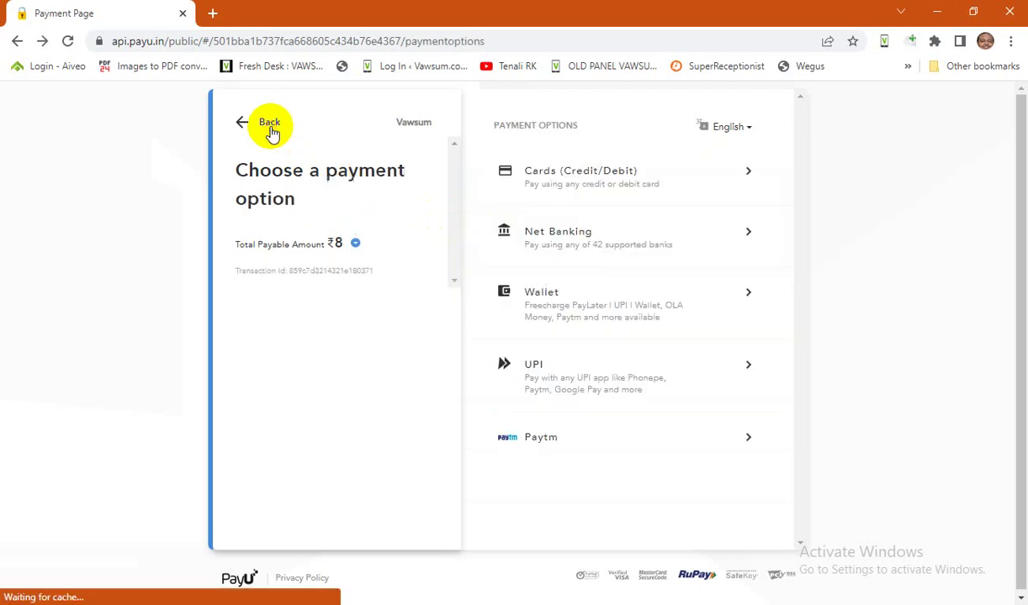
# Check the payable amount's breakdown for UPI payments and return to the payment options
pyautogui.click(620, 375)
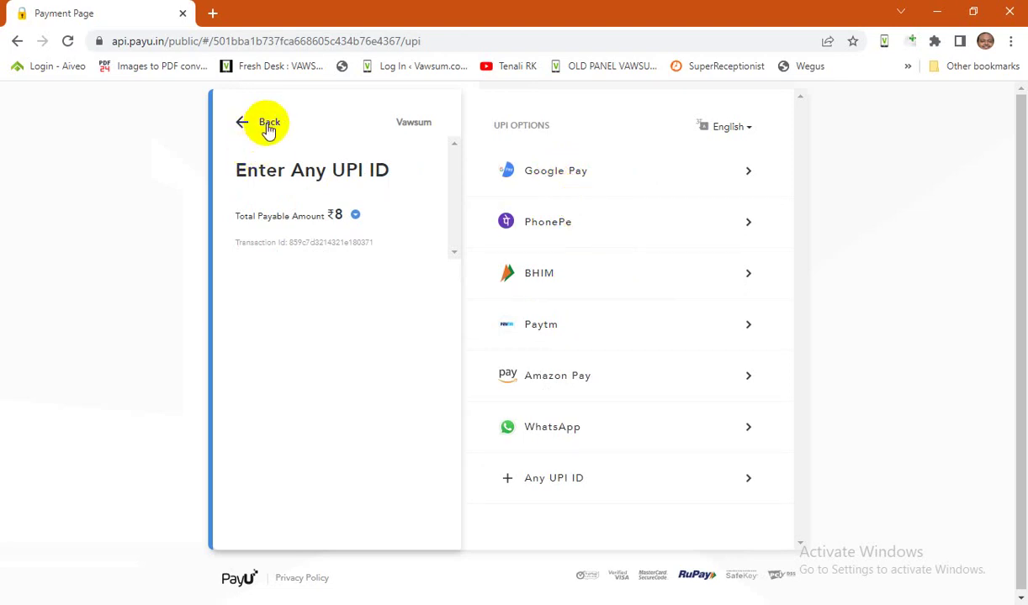
pyautogui.click(355, 216)
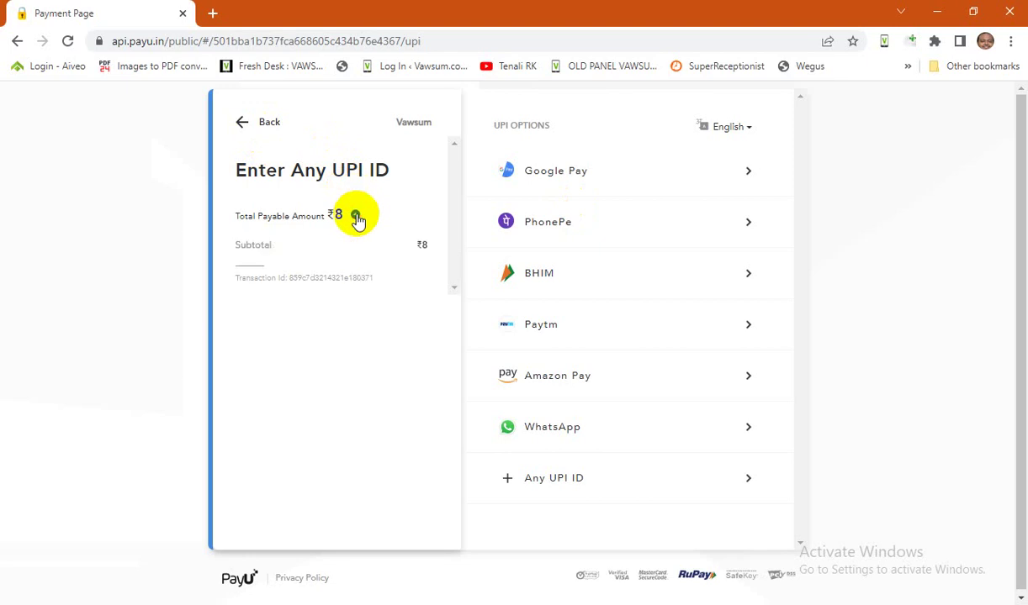
pyautogui.click(271, 130)
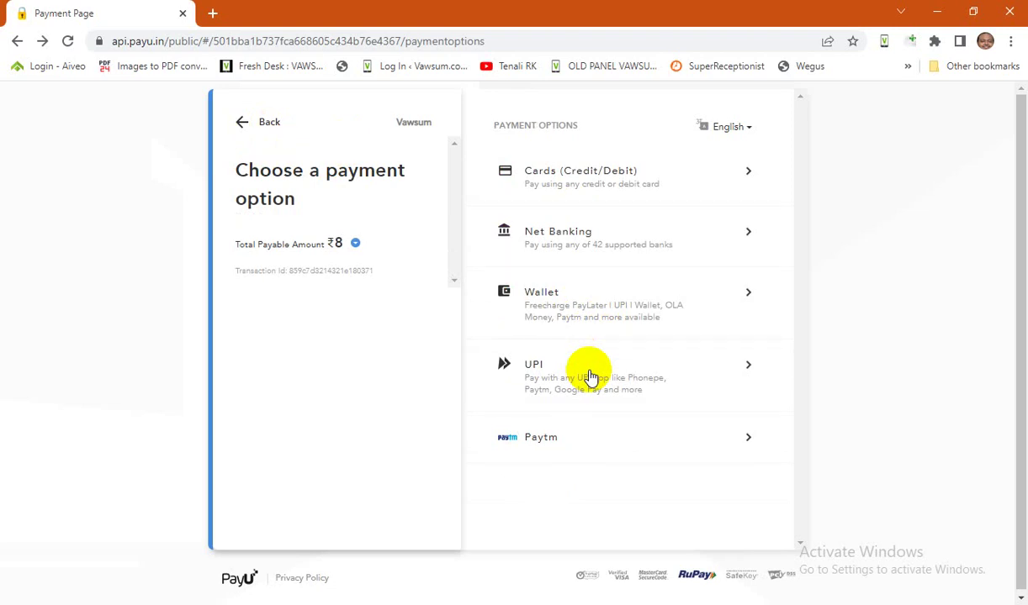
# Compare the PhonePe/BHIM UPI wallet's charges with the UPI payment options again and return to the payment options
pyautogui.click(616, 302)
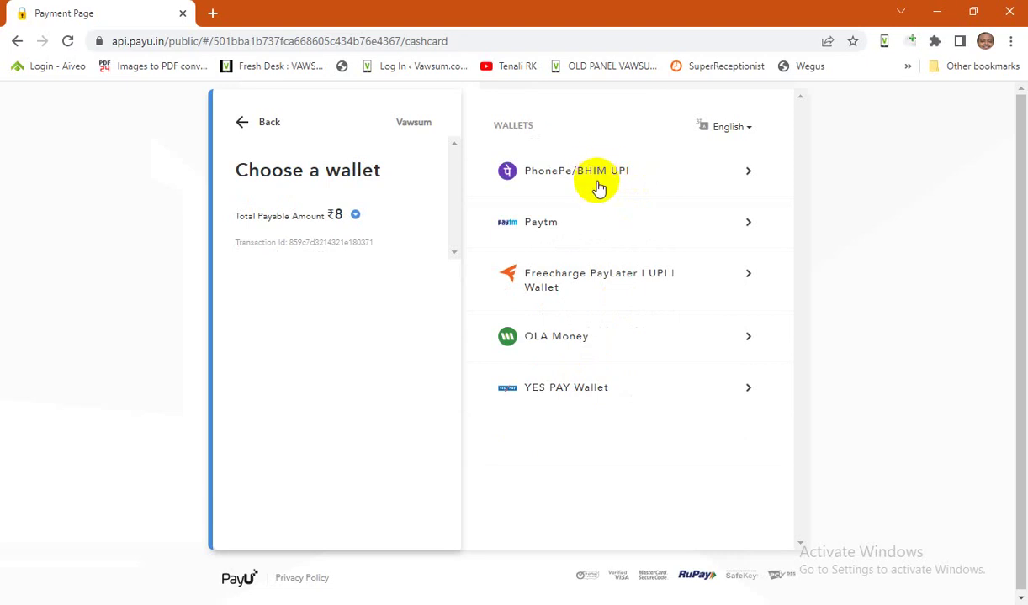
pyautogui.click(598, 188)
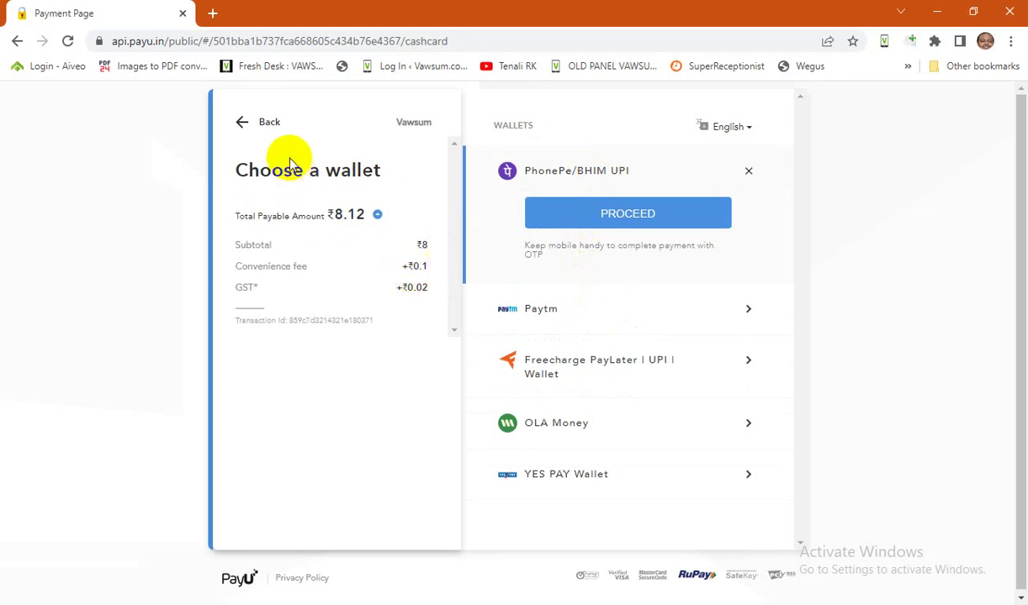
pyautogui.click(271, 125)
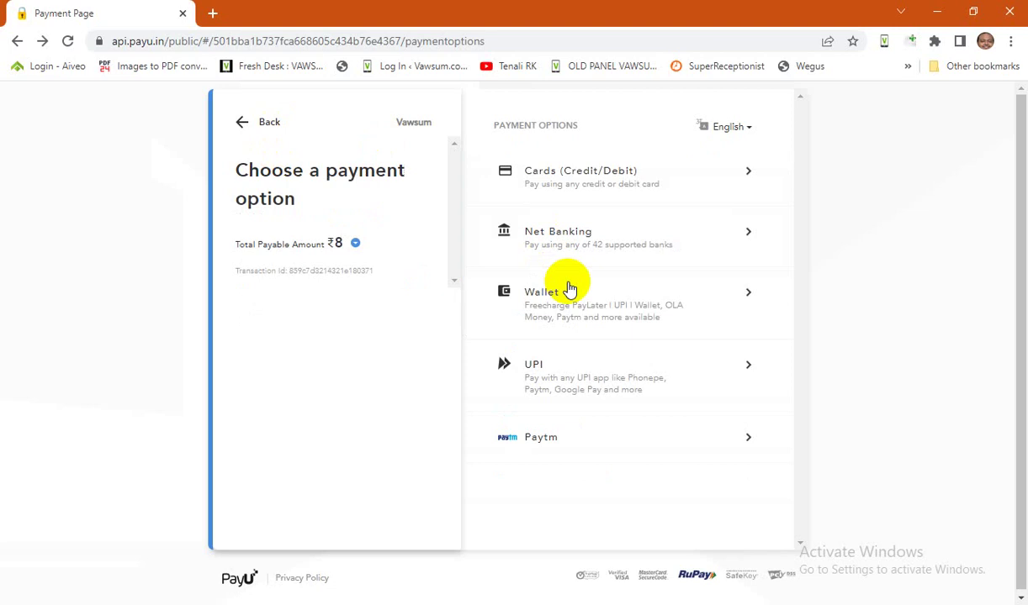
pyautogui.click(595, 376)
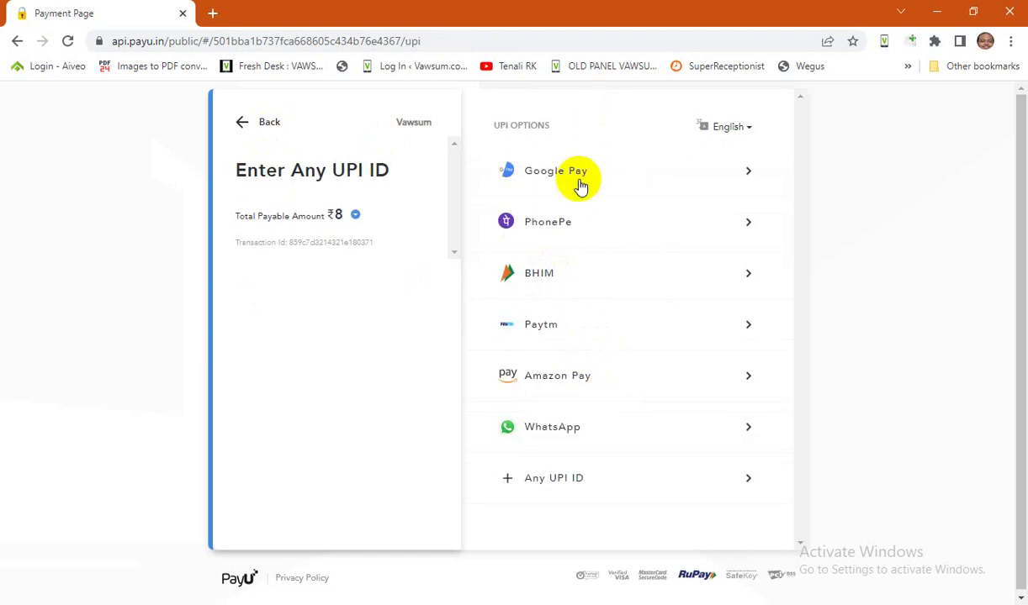
pyautogui.click(267, 131)
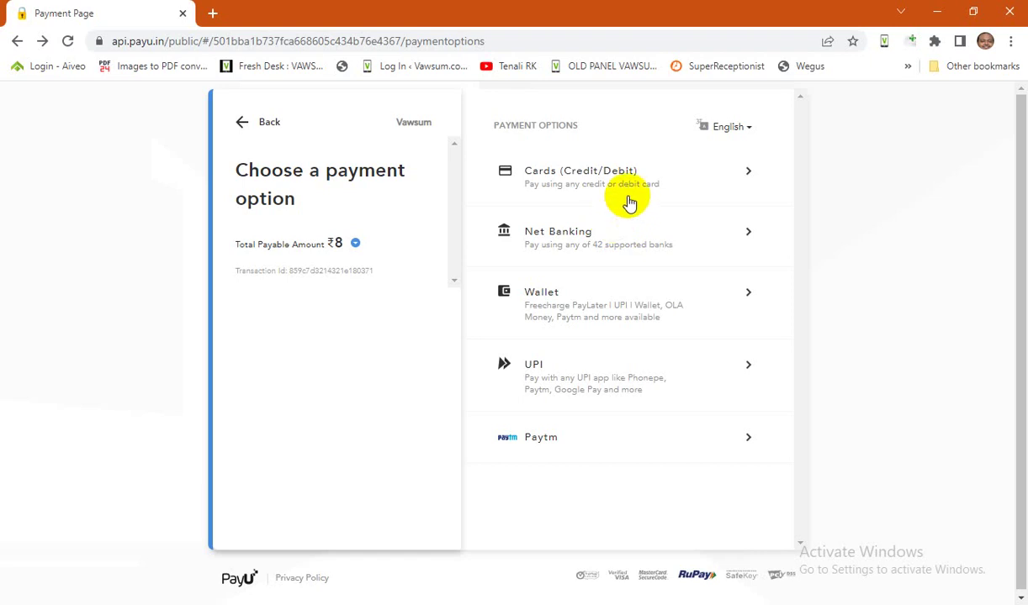
# Open the credit/debit card payment form and examine its card number field and the payable amount's charge breakdown
pyautogui.click(671, 178)
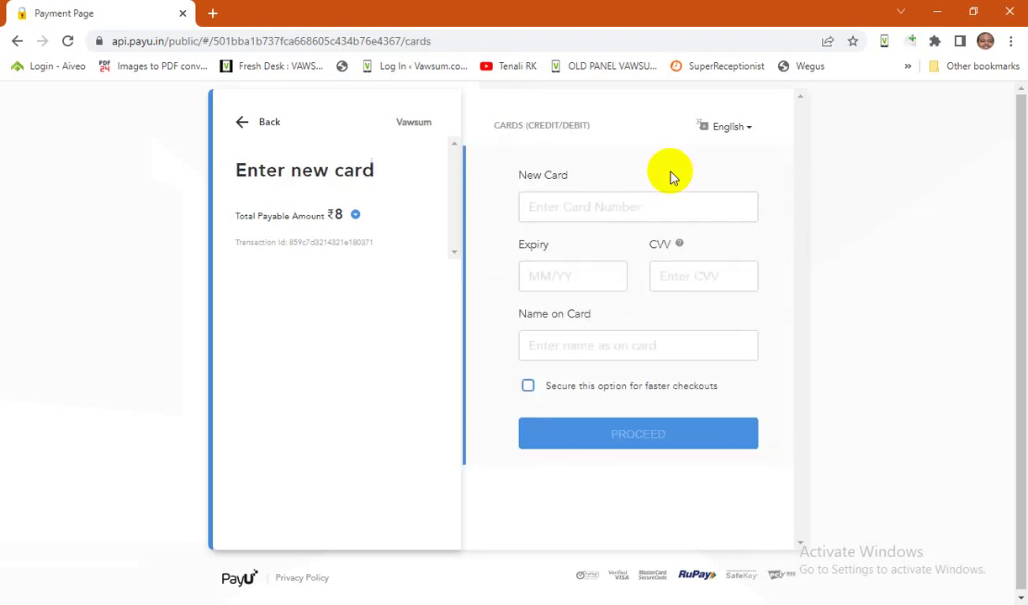
pyautogui.click(619, 208)
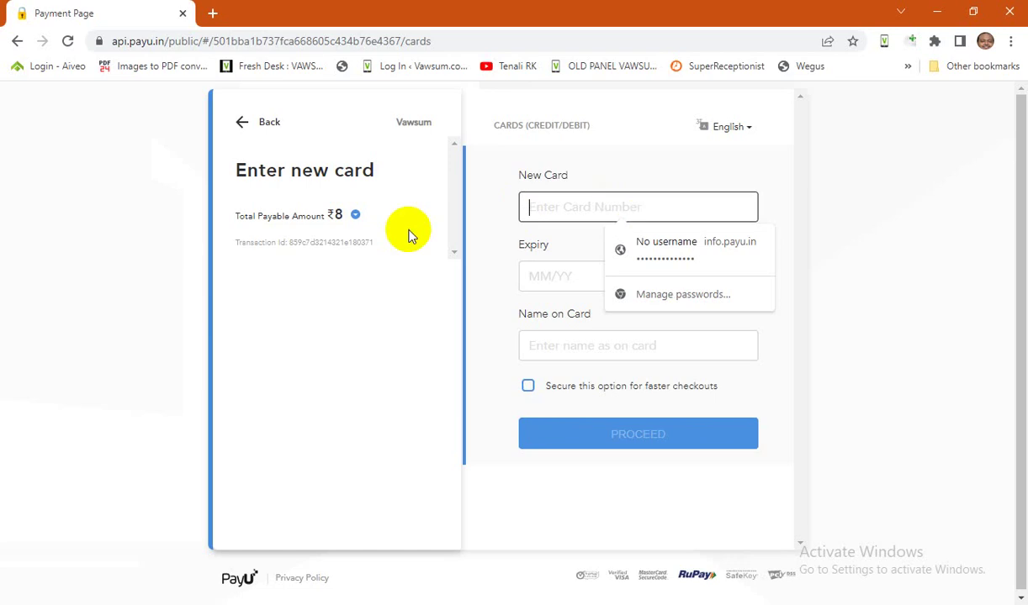
pyautogui.click(498, 193)
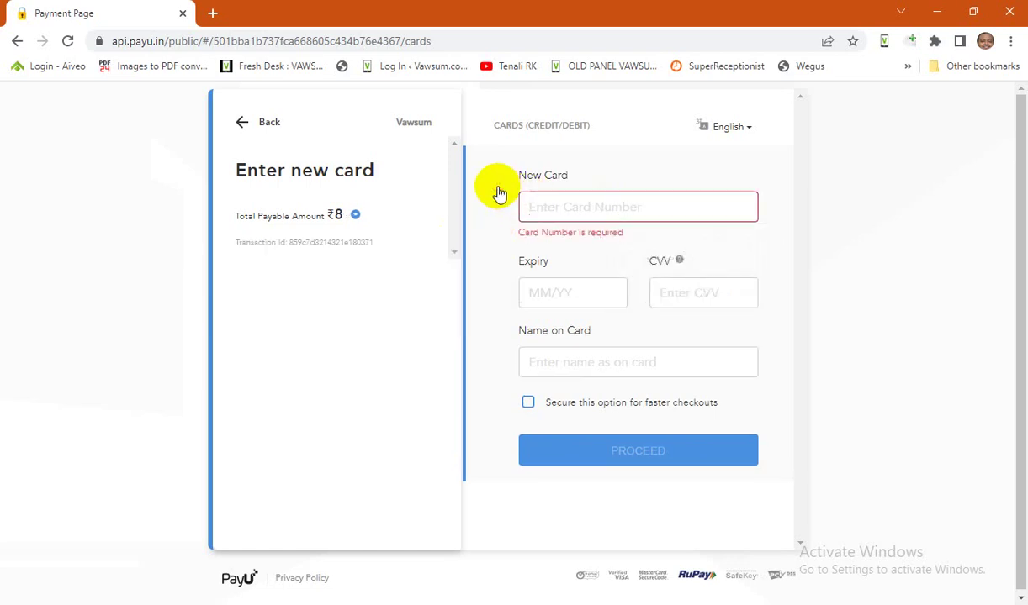
pyautogui.click(551, 208)
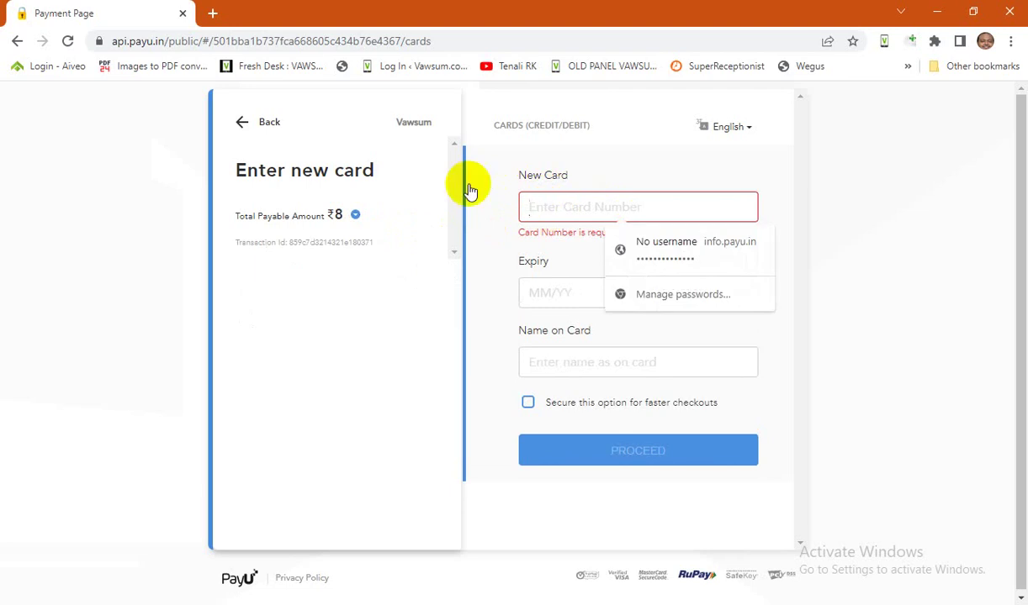
pyautogui.click(553, 181)
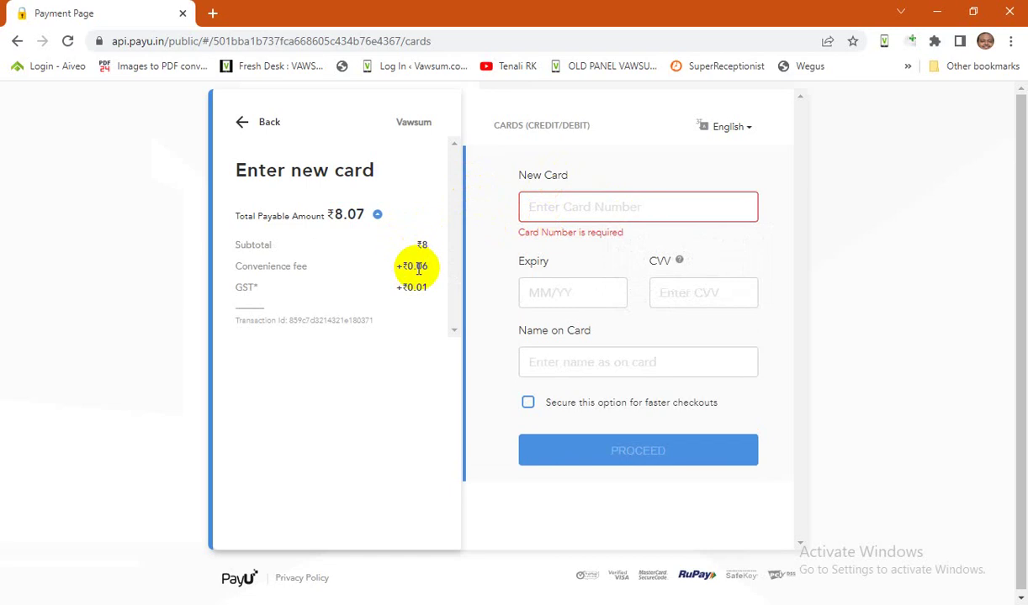
# Review the card details required for a credit/debit card payment, reopening the blank card form once, and return to the payment options
pyautogui.click(555, 211)
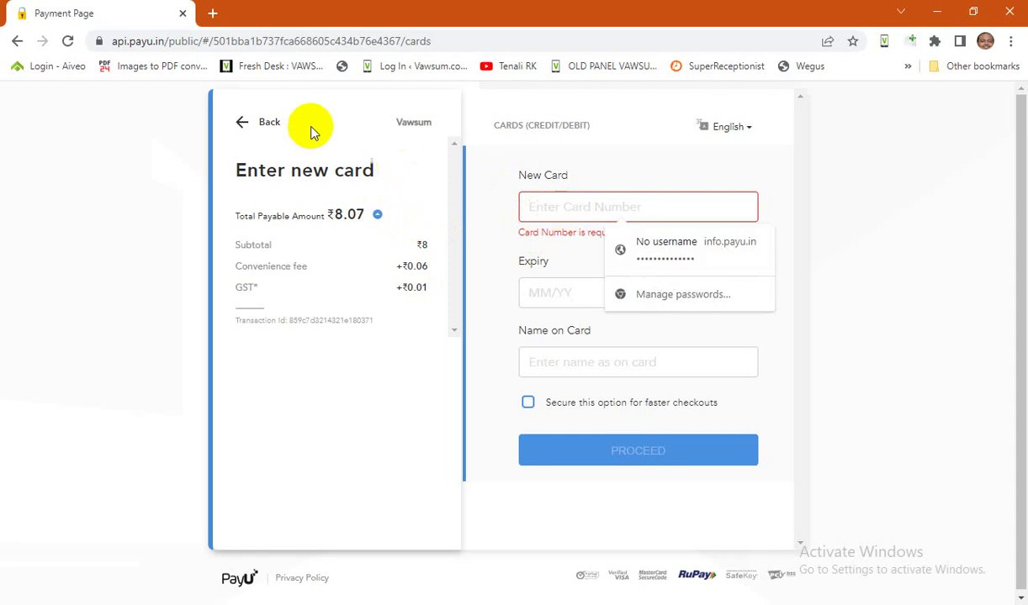
pyautogui.click(274, 128)
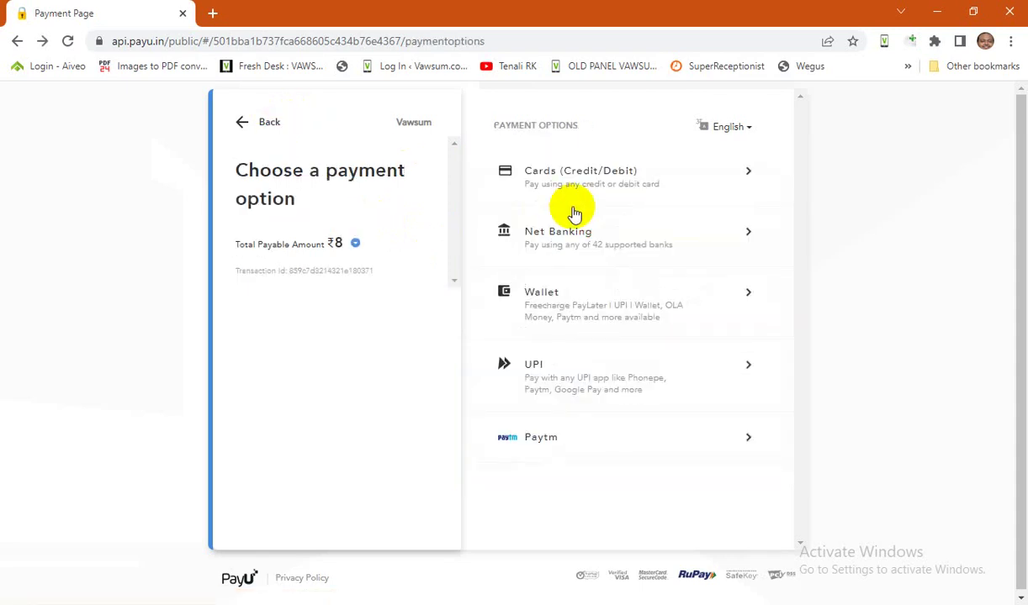
pyautogui.click(620, 182)
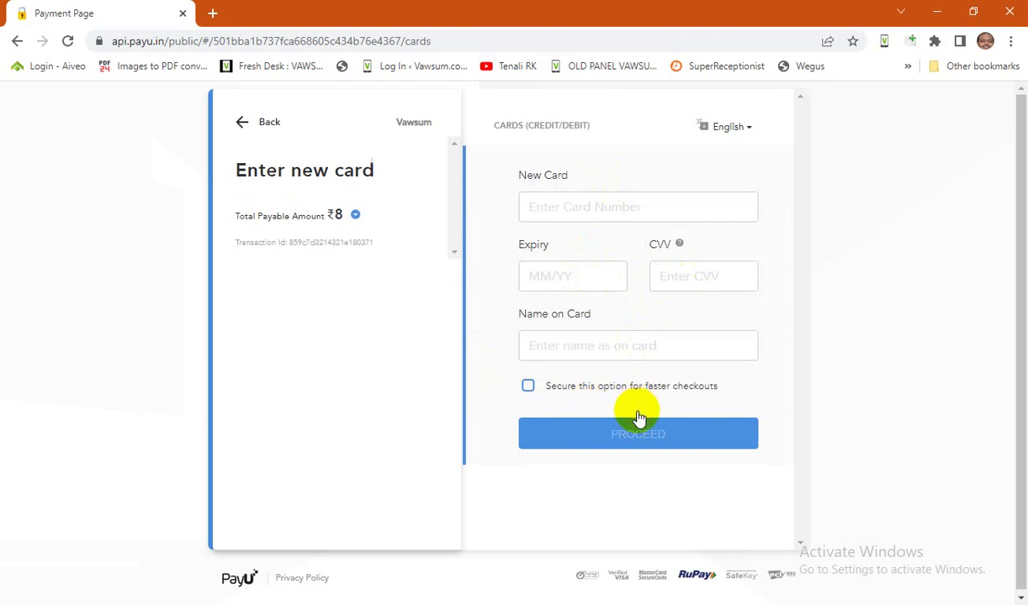
pyautogui.click(276, 123)
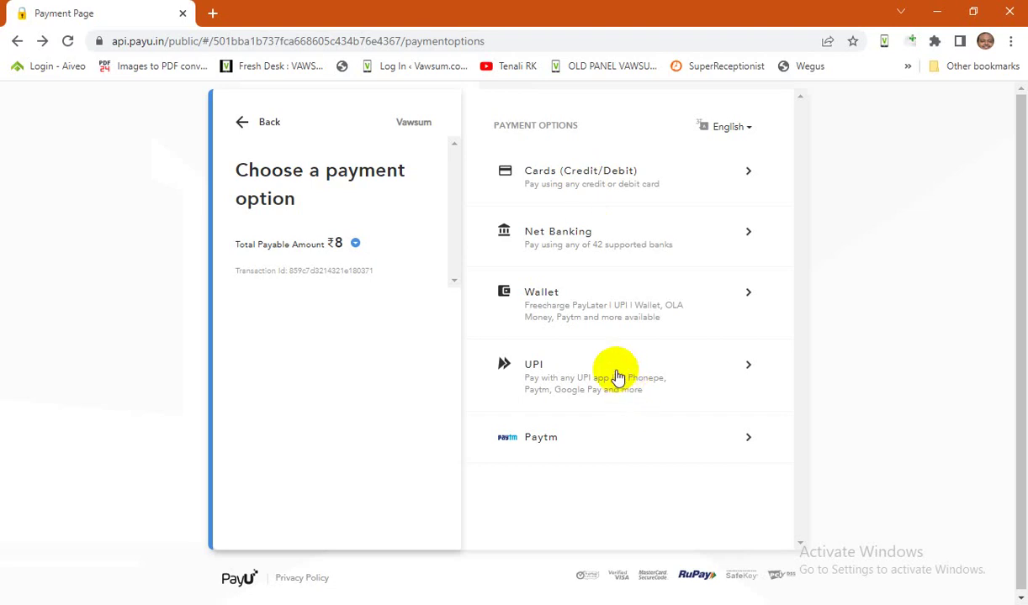
# Review the available wallets and the UPI app options, and return to the list of payment options
pyautogui.click(630, 315)
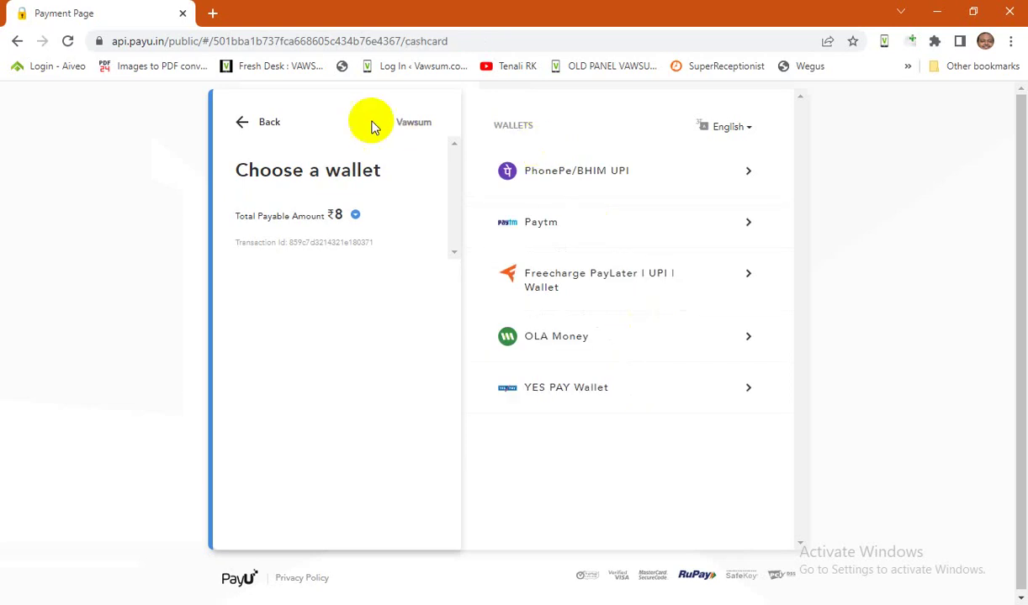
pyautogui.click(269, 124)
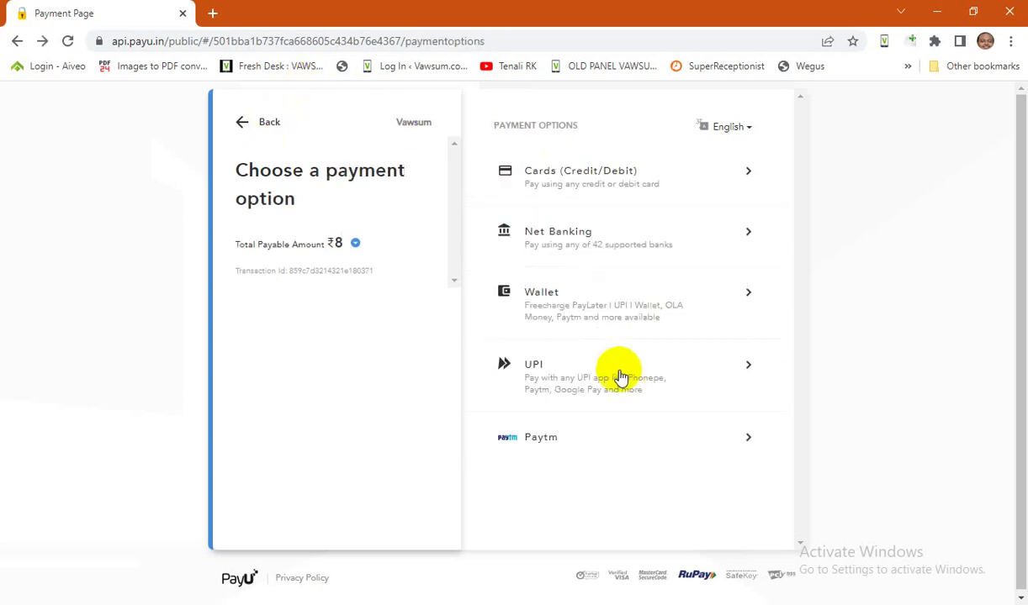
pyautogui.click(608, 372)
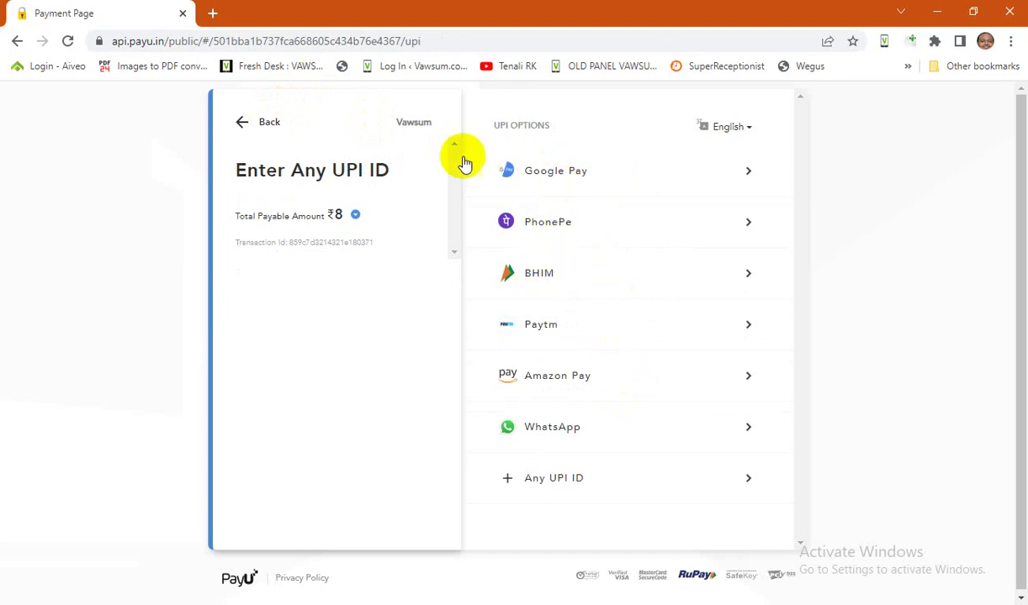
pyautogui.click(267, 128)
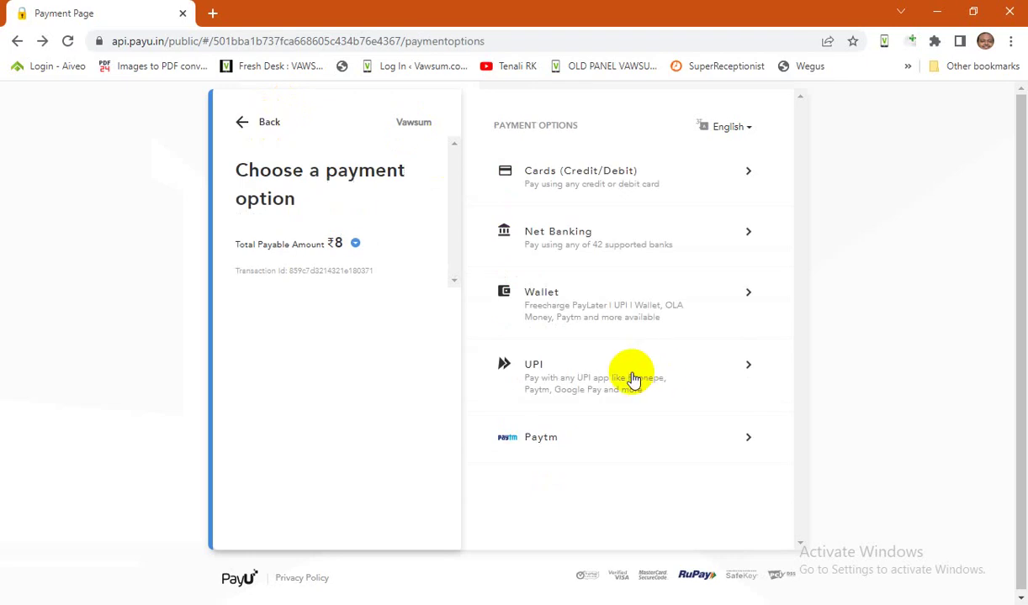
pyautogui.click(633, 379)
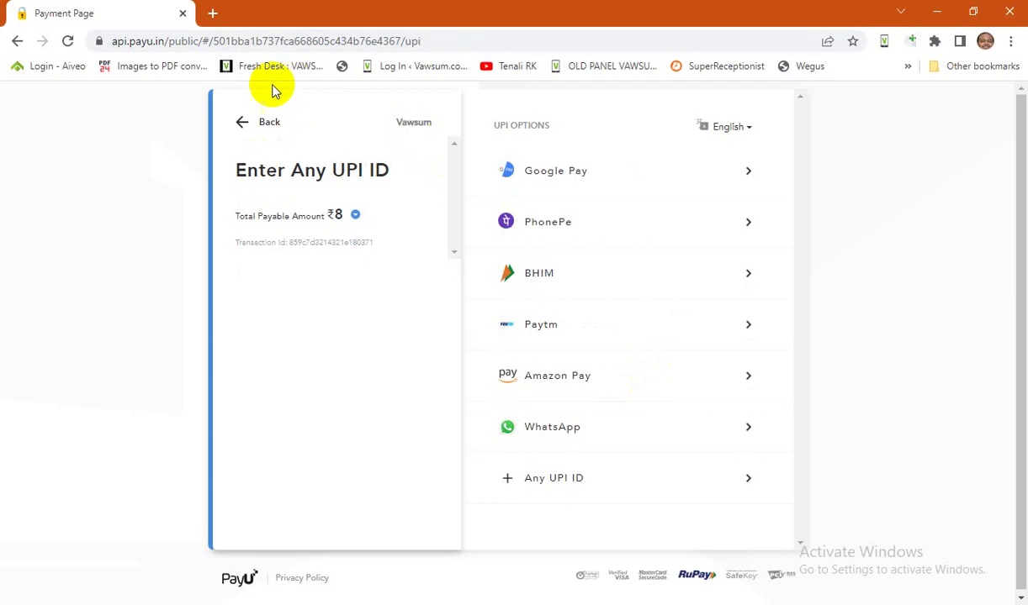
pyautogui.click(269, 123)
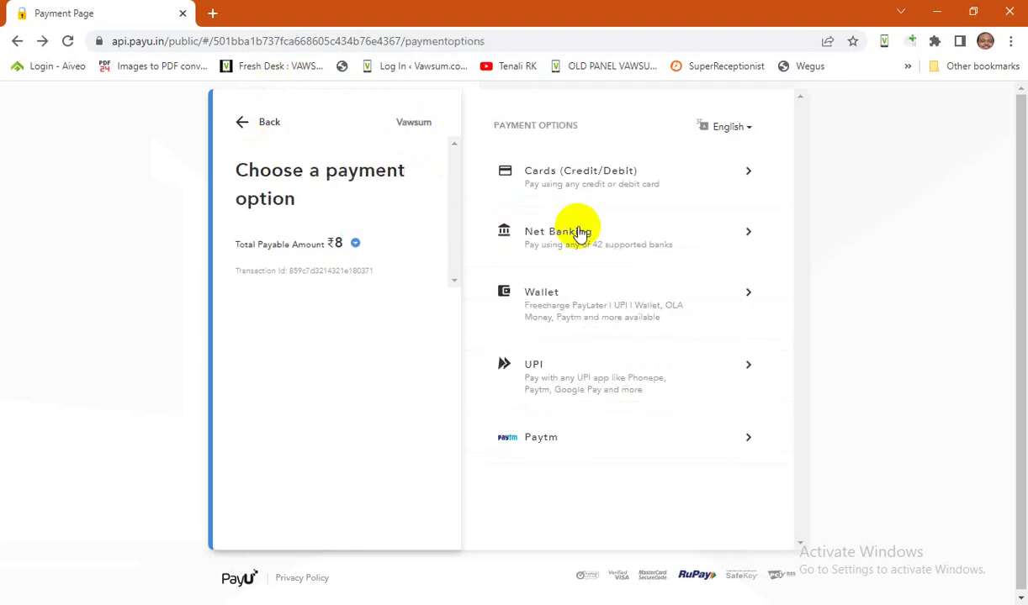